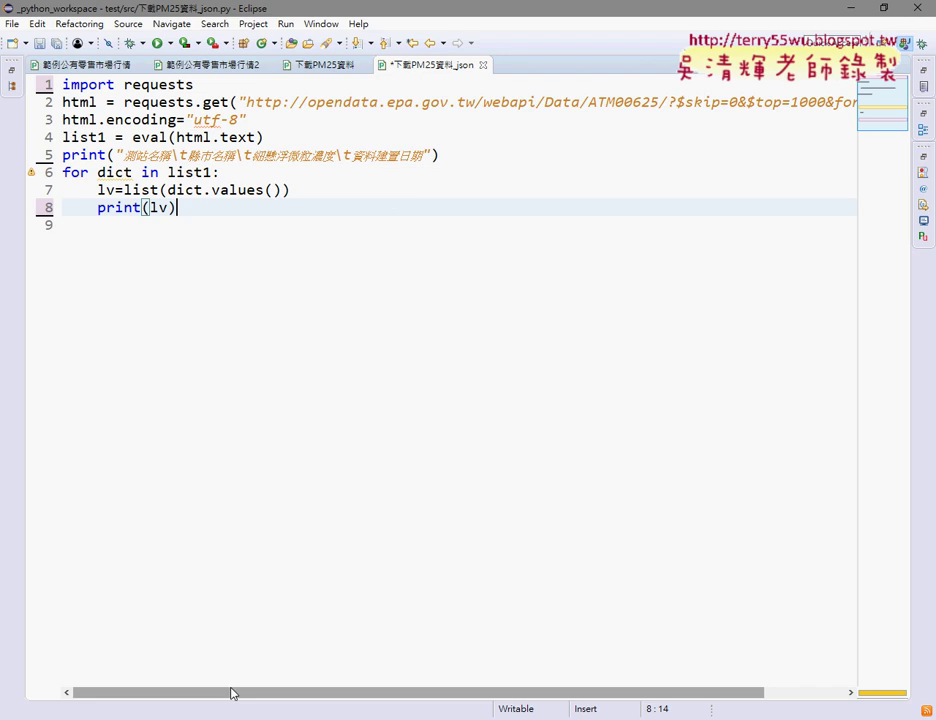
Switch to Chrome and open the 01_安裝環境 folder inside _EXCEL VBA到Python程式開發2019 in Google Drive.
key(alt+Tab)
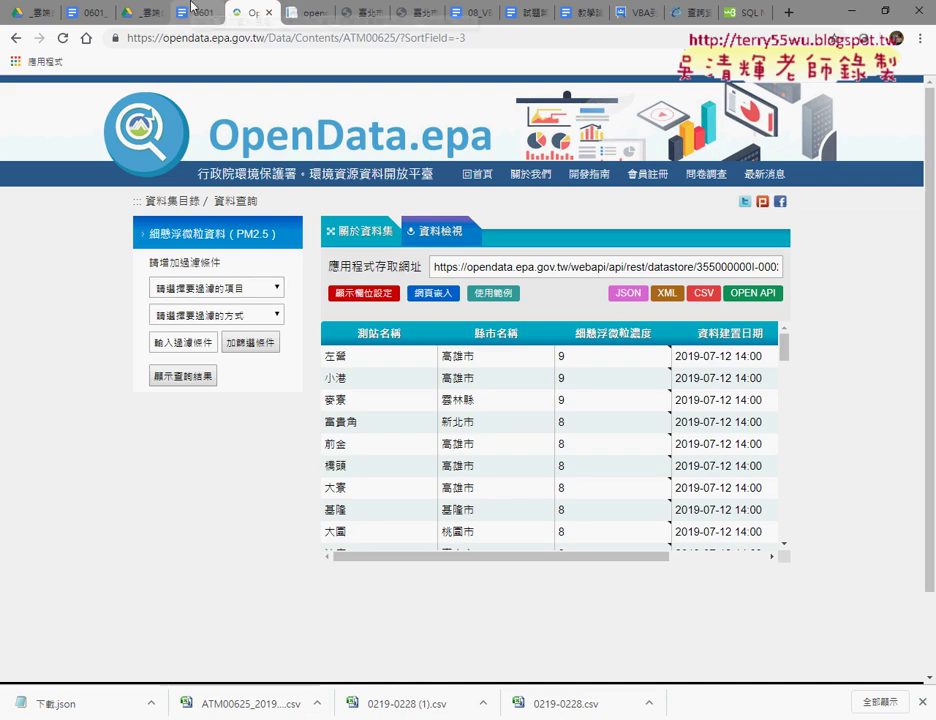
click(33, 15)
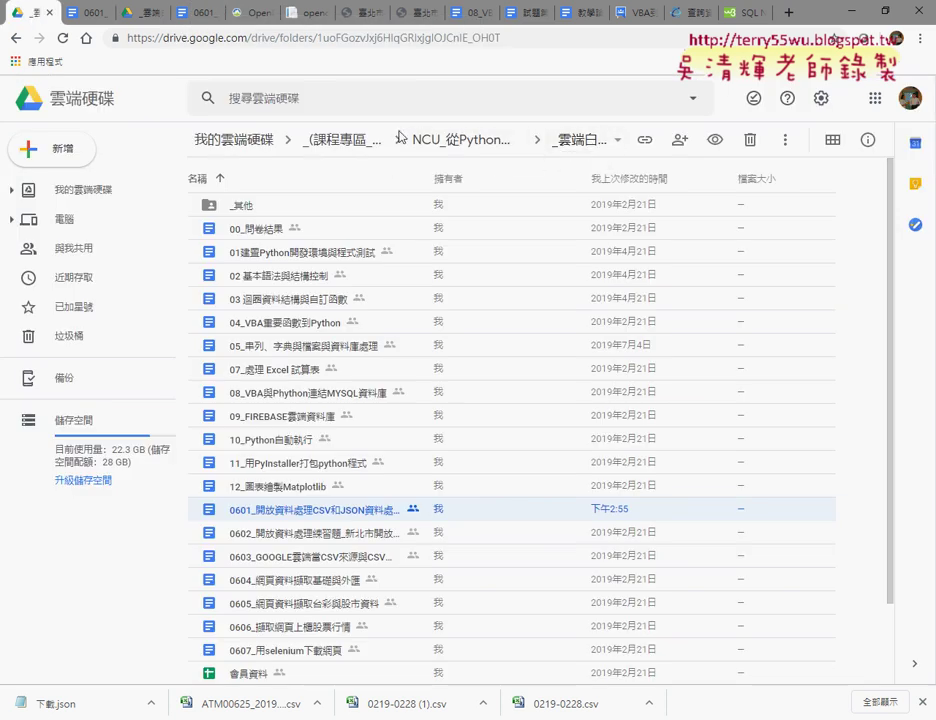
key(ctrl+Tab)
key(ctrl+Tab)
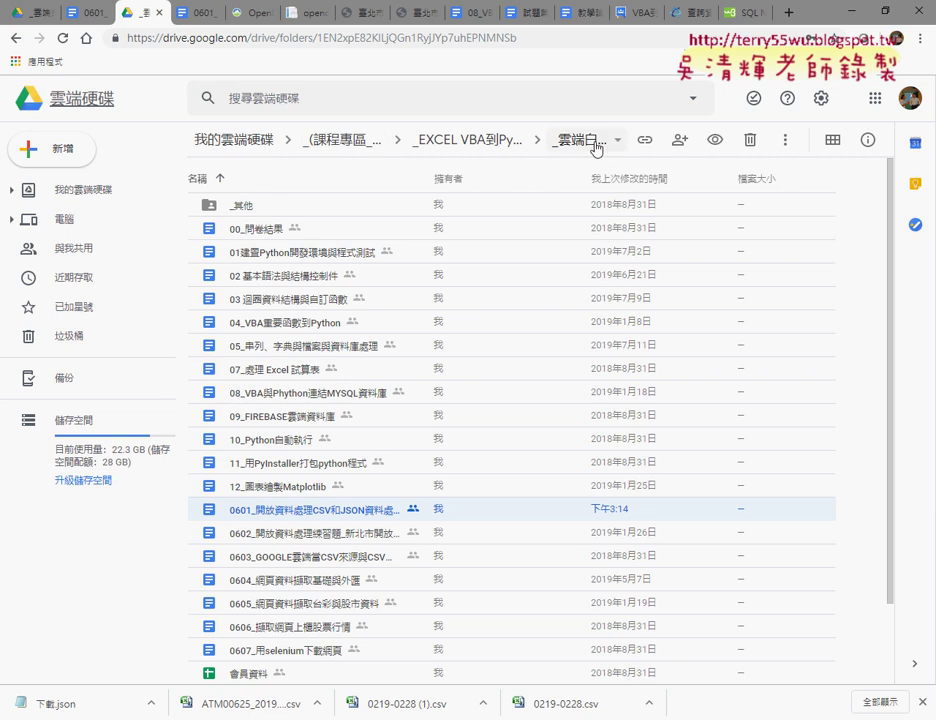
click(479, 142)
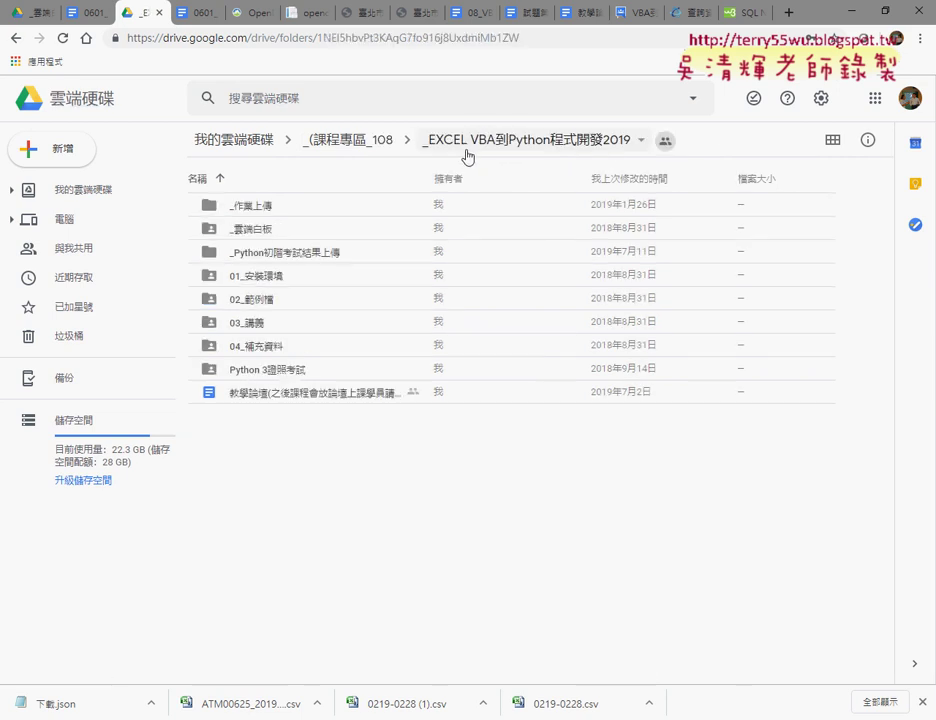
click(279, 281)
double_click(279, 283)
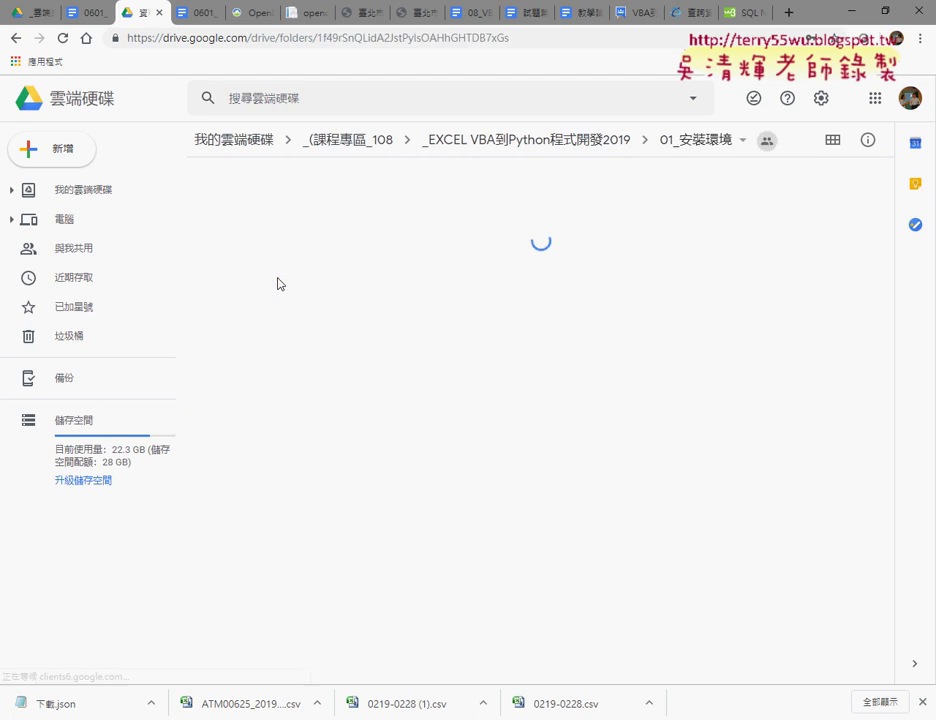
Start downloading XAMPP563.zip without a virus scan and show the downloading file in its local folder.
click(252, 282)
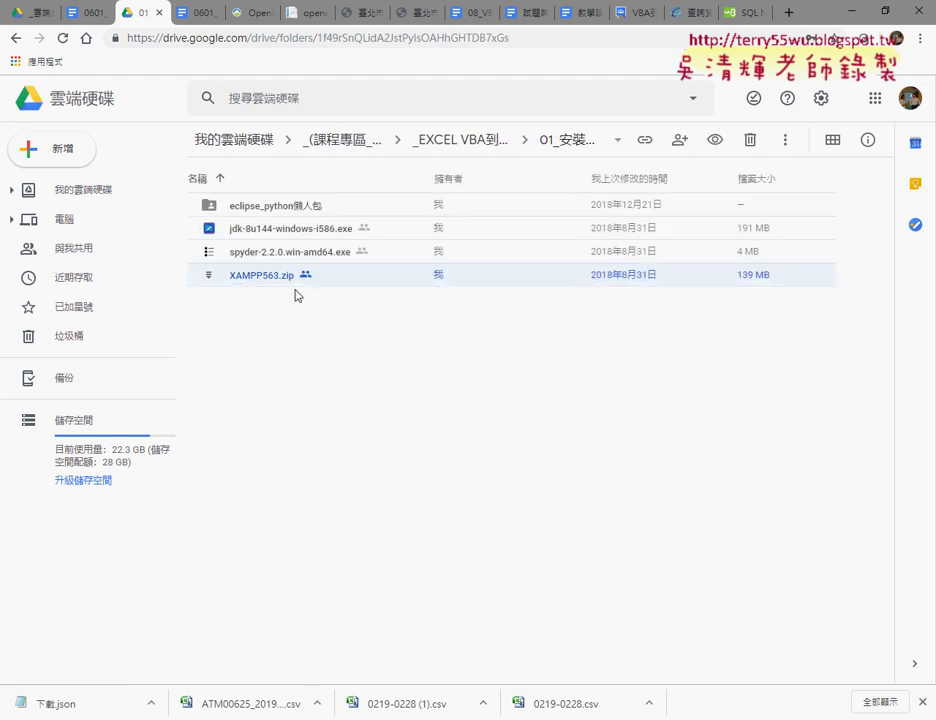
right_click(287, 283)
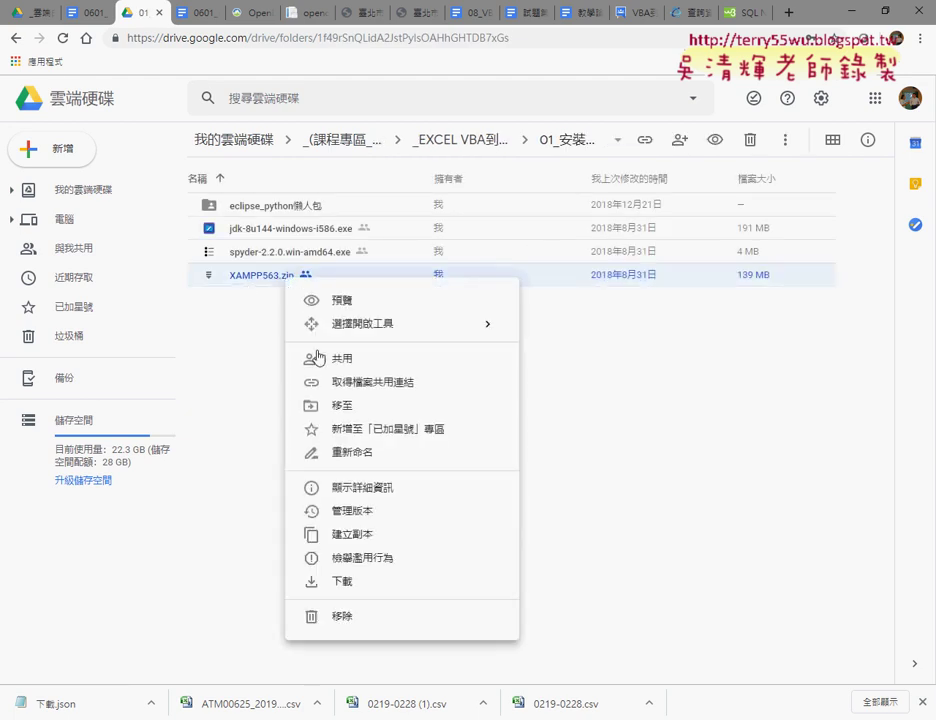
click(376, 582)
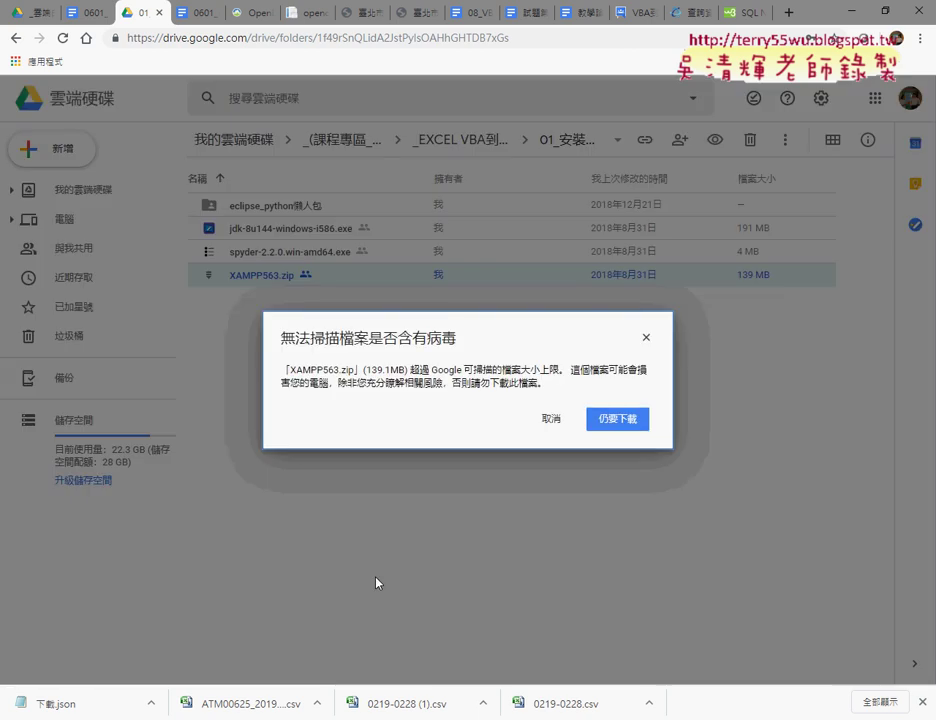
click(614, 424)
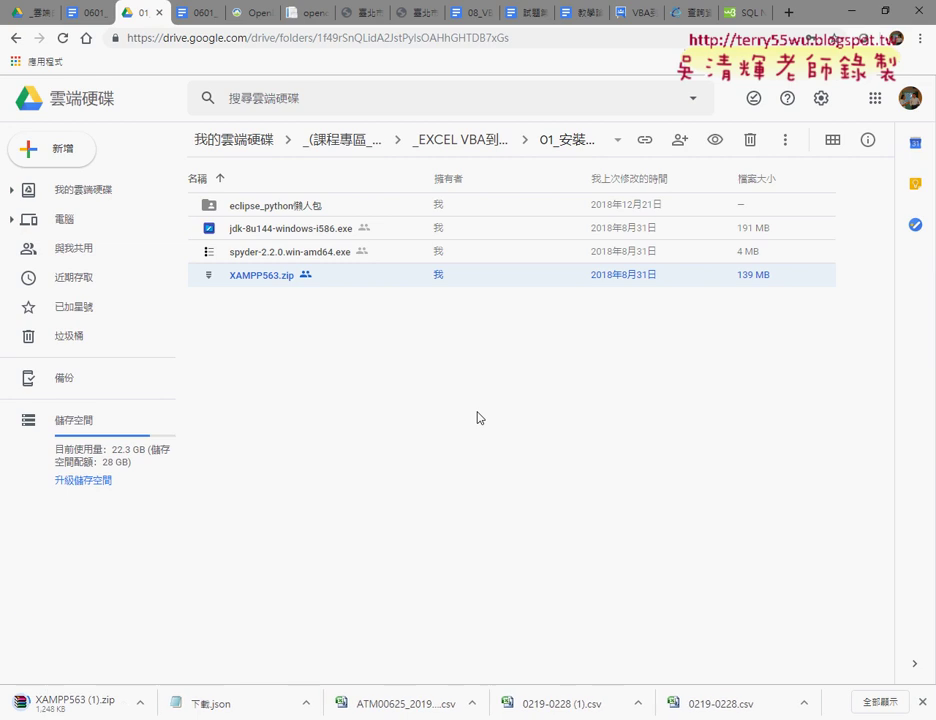
click(150, 703)
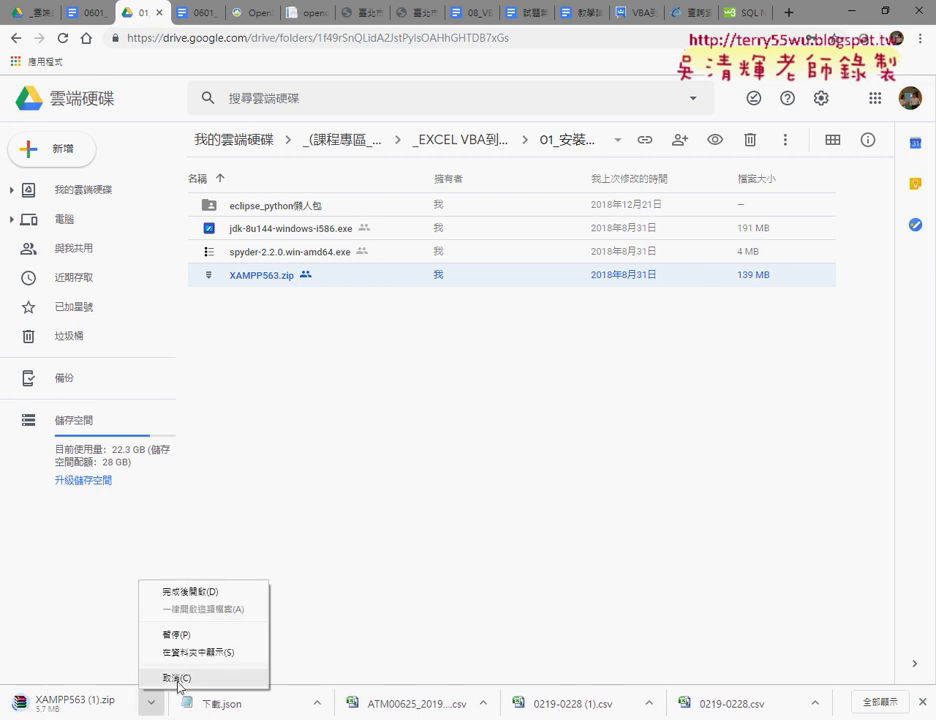
click(188, 652)
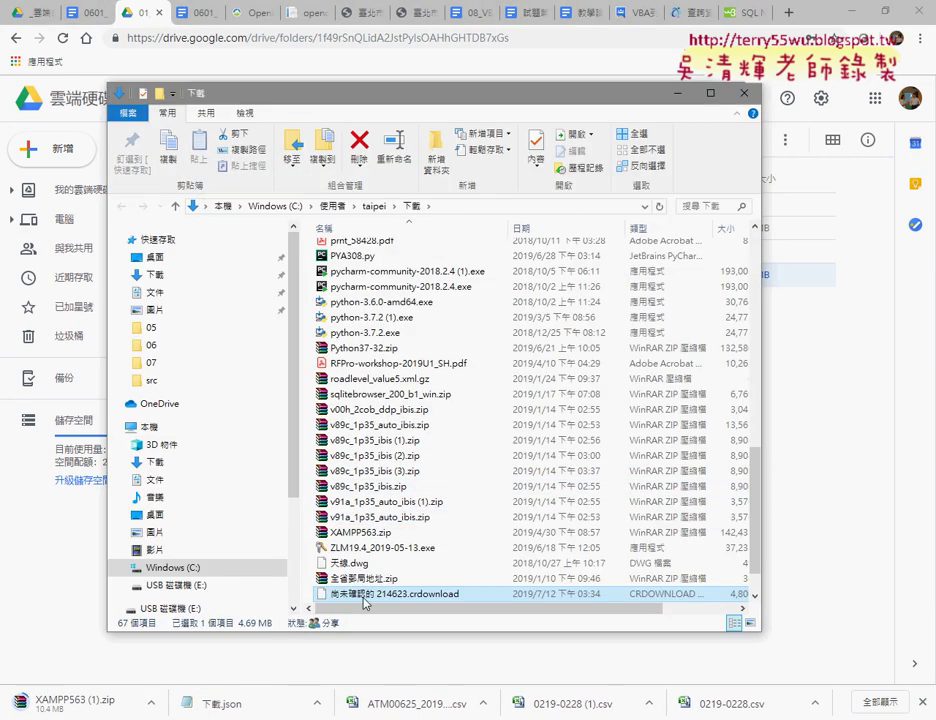
Cancel the running XAMPP563.zip download.
click(150, 703)
click(180, 679)
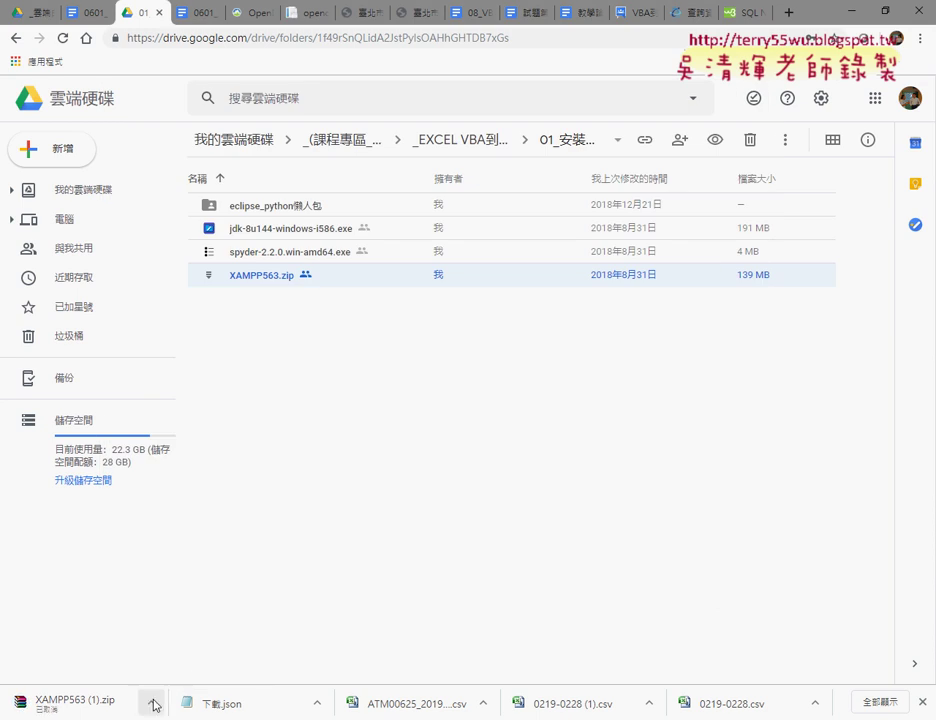
click(152, 704)
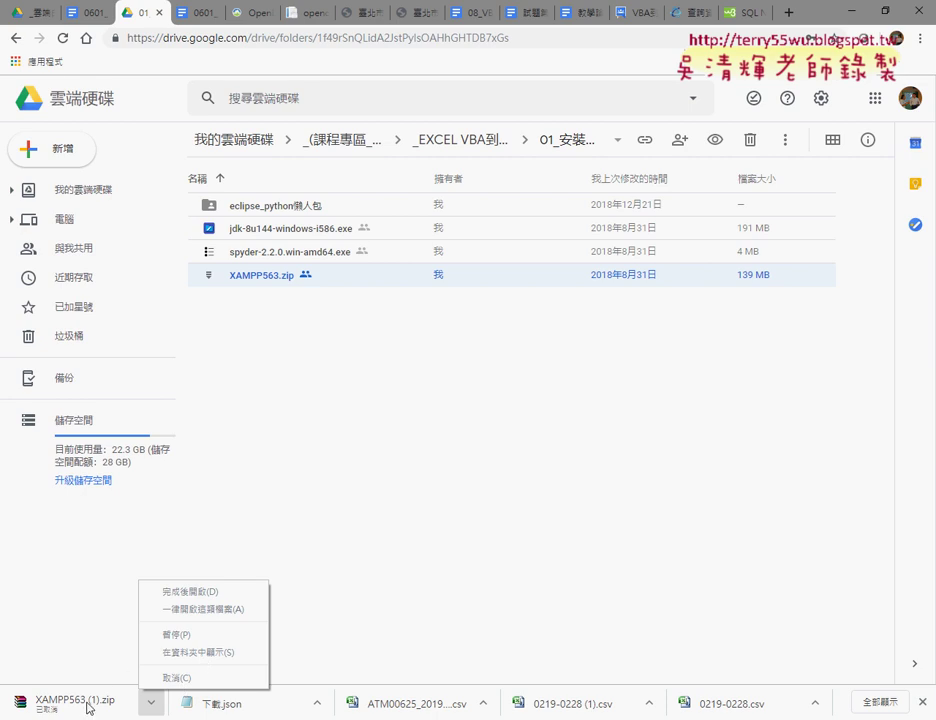
Minimize the browser and Eclipse windows, and cut the existing XAMPP563.zip from the local Downloads folder.
click(848, 10)
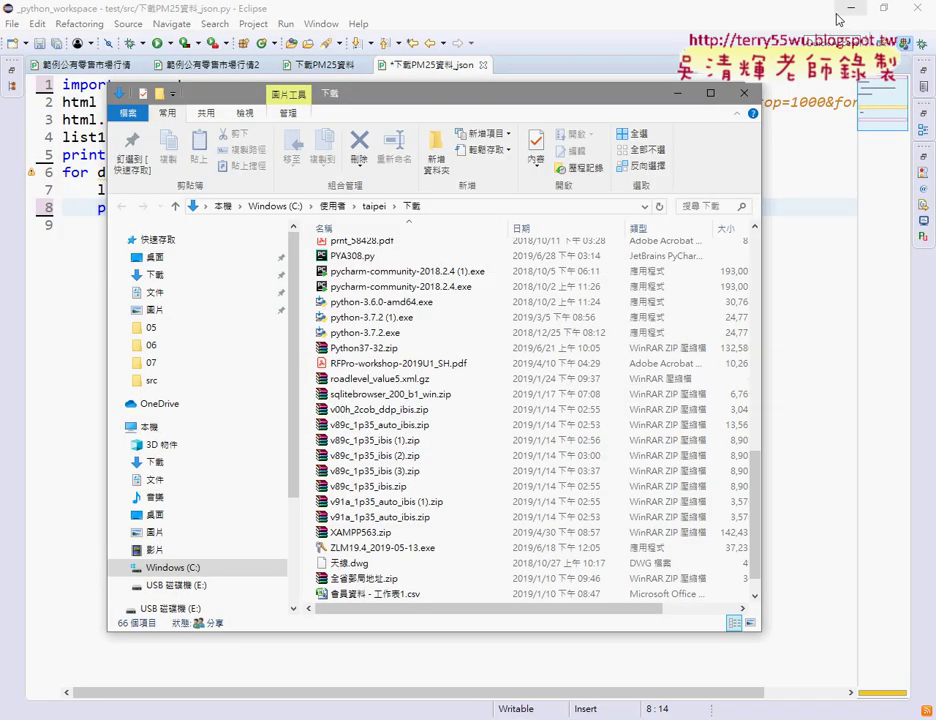
click(840, 12)
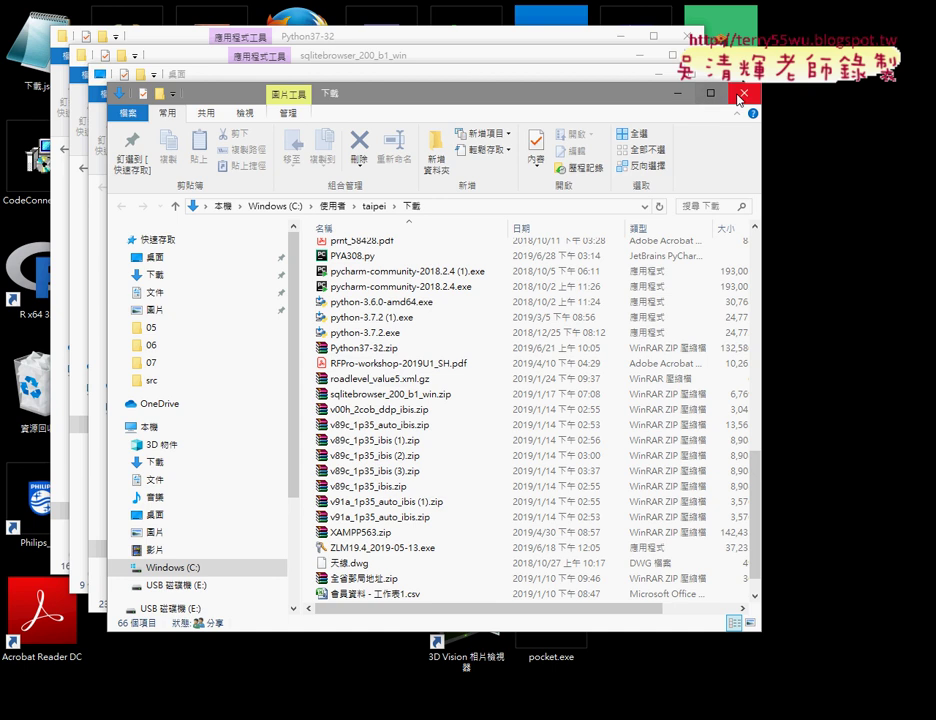
drag(400, 92, 555, 74)
scroll(590, 215, up, 4)
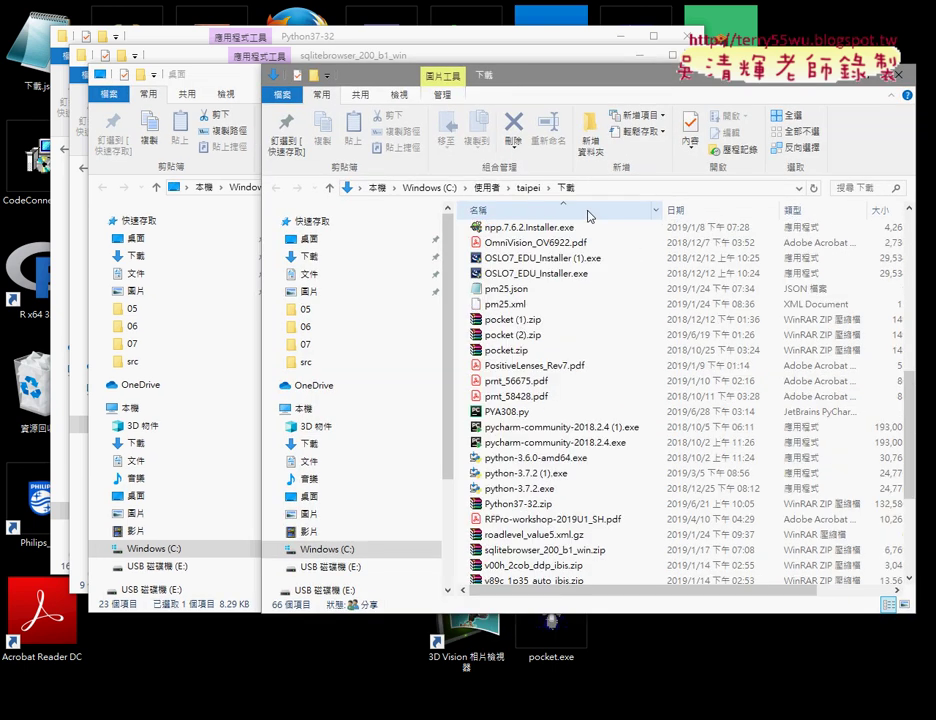
scroll(591, 217, up, 9)
scroll(565, 262, down, 4)
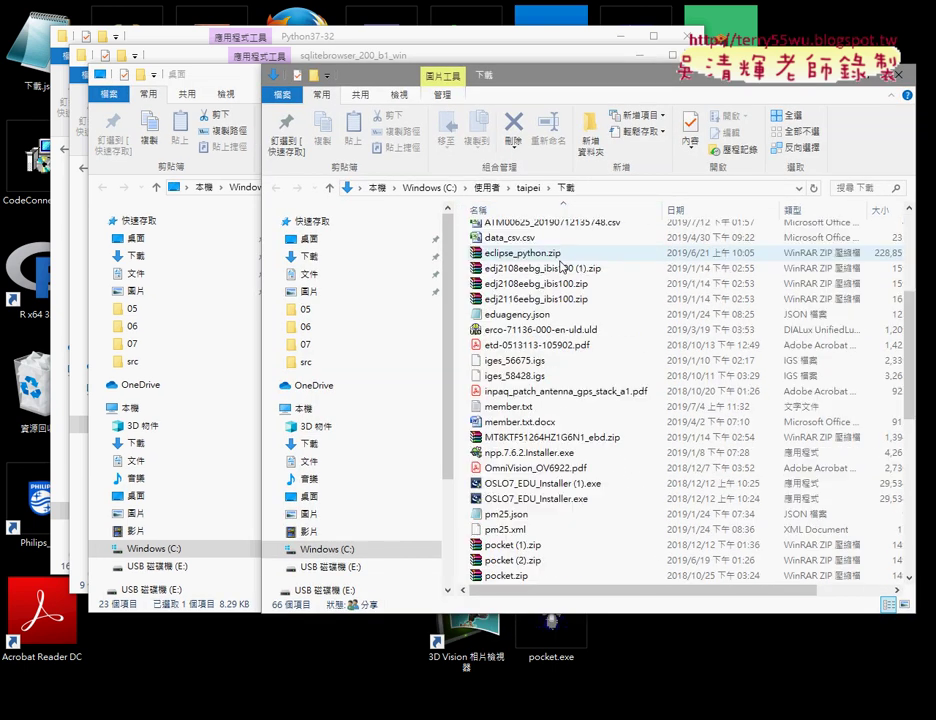
scroll(564, 267, down, 12)
click(537, 485)
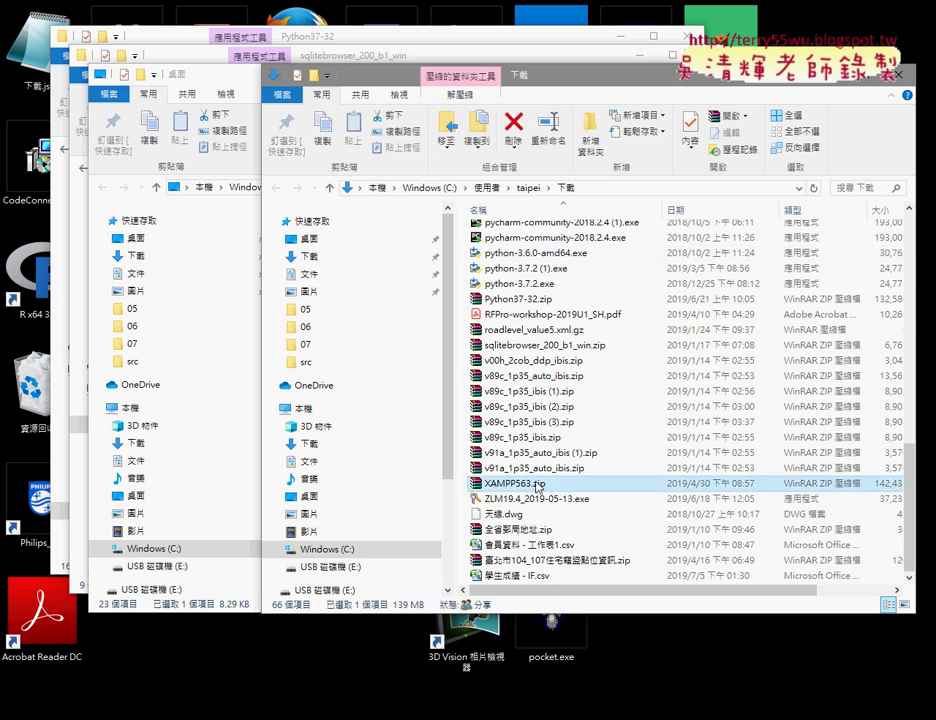
right_click(537, 486)
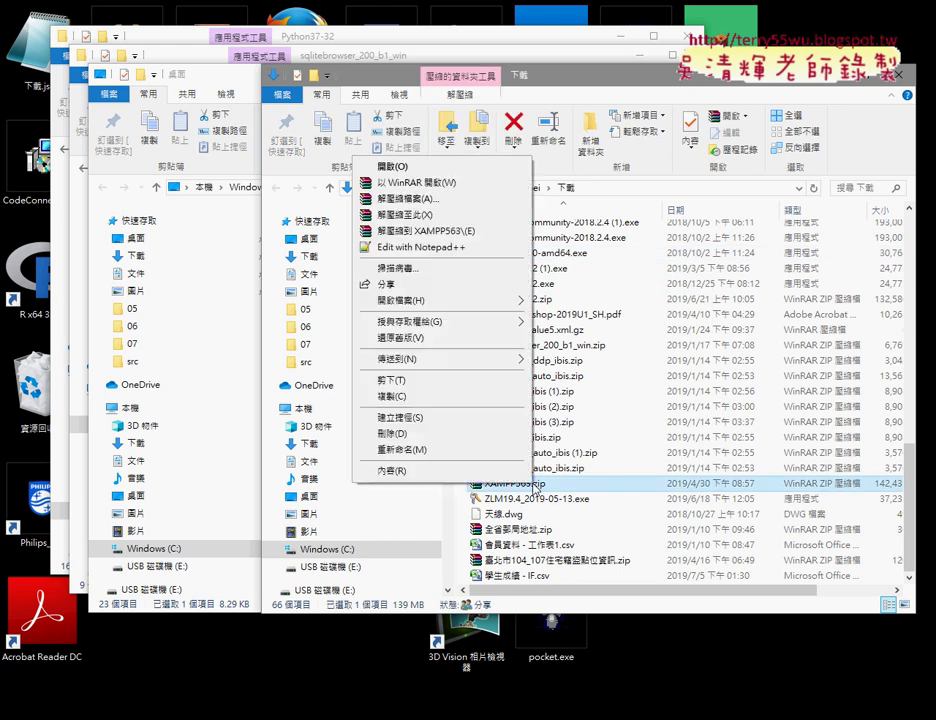
click(447, 381)
Paste XAMPP563.zip into the root of drive C:, granting administrator permission for the move.
click(432, 188)
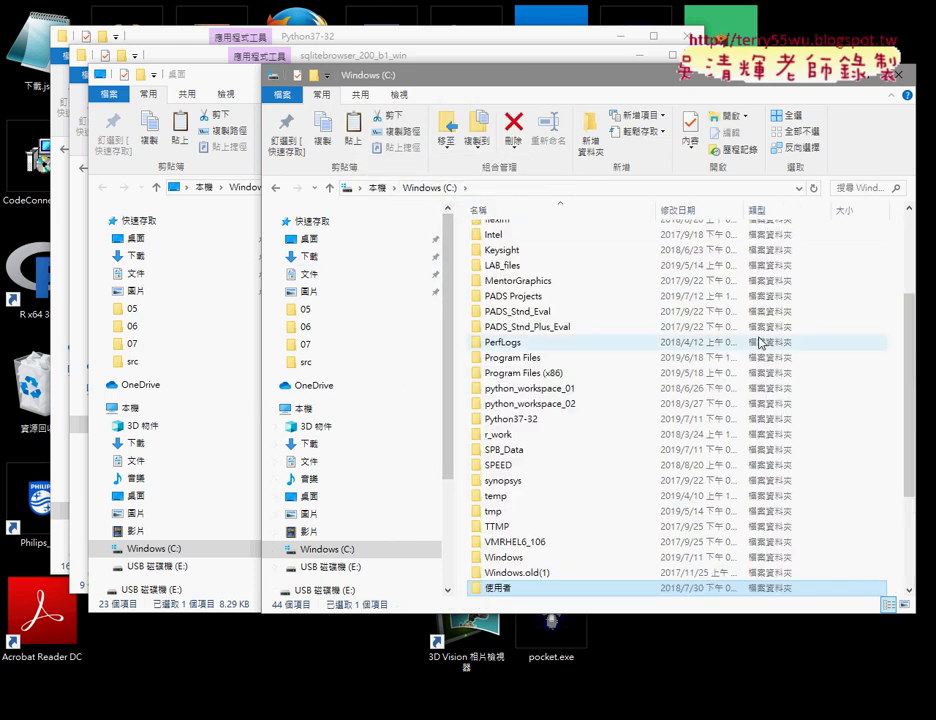
right_click(871, 406)
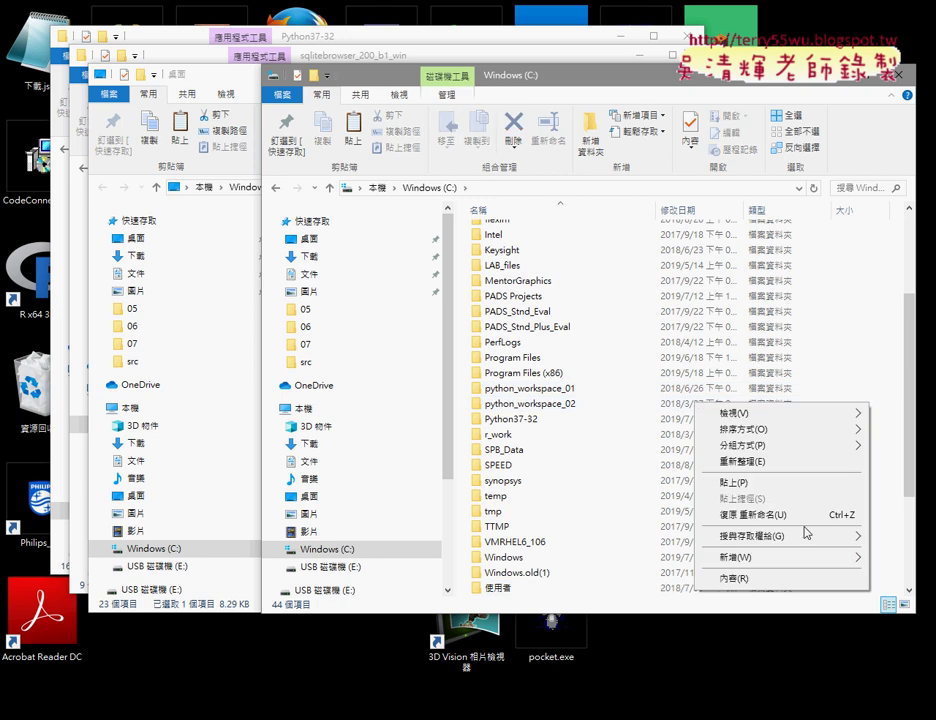
click(792, 484)
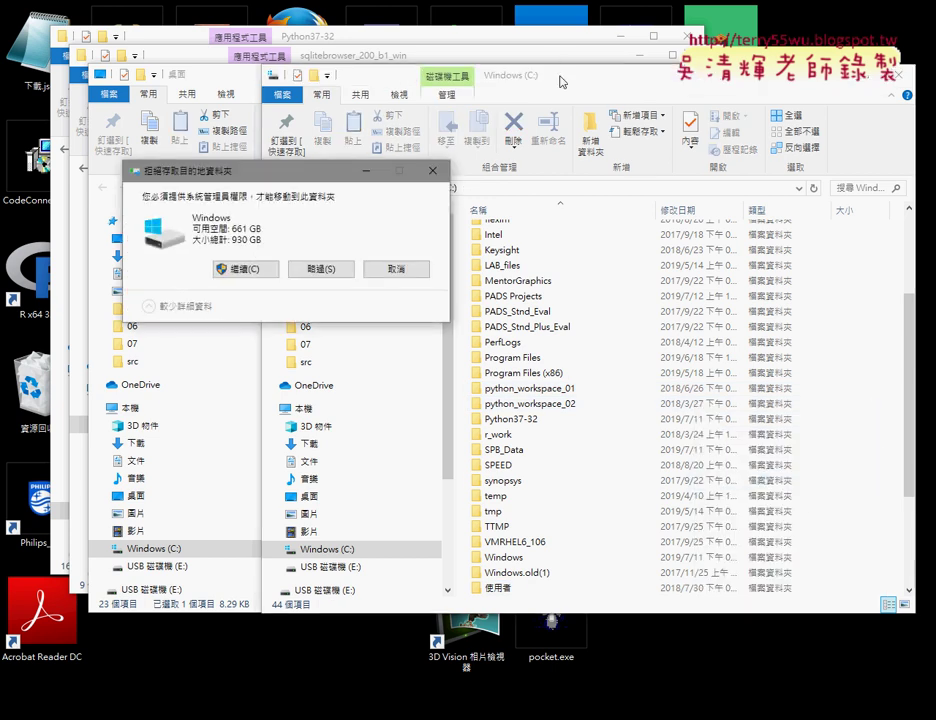
click(245, 270)
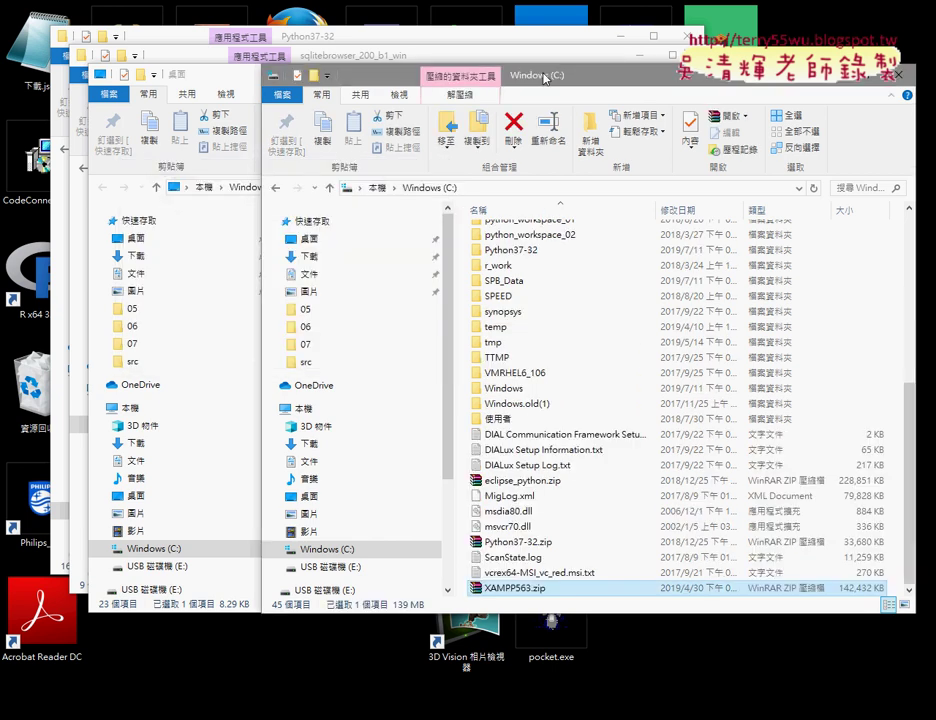
Extract XAMPP563.zip directly into the root of drive C:.
drag(545, 78, 356, 44)
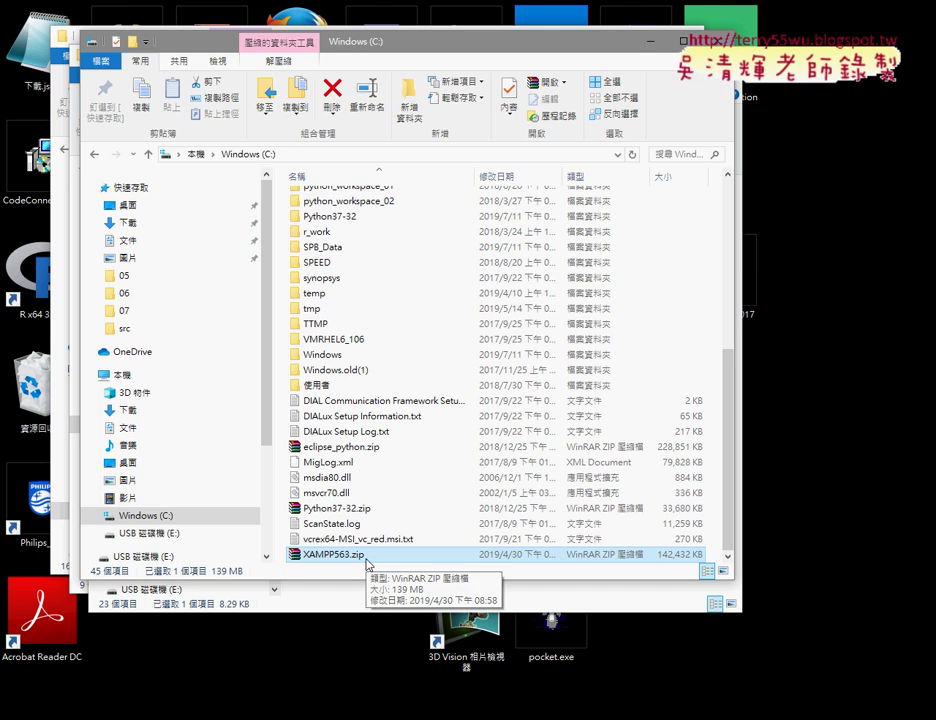
right_click(366, 564)
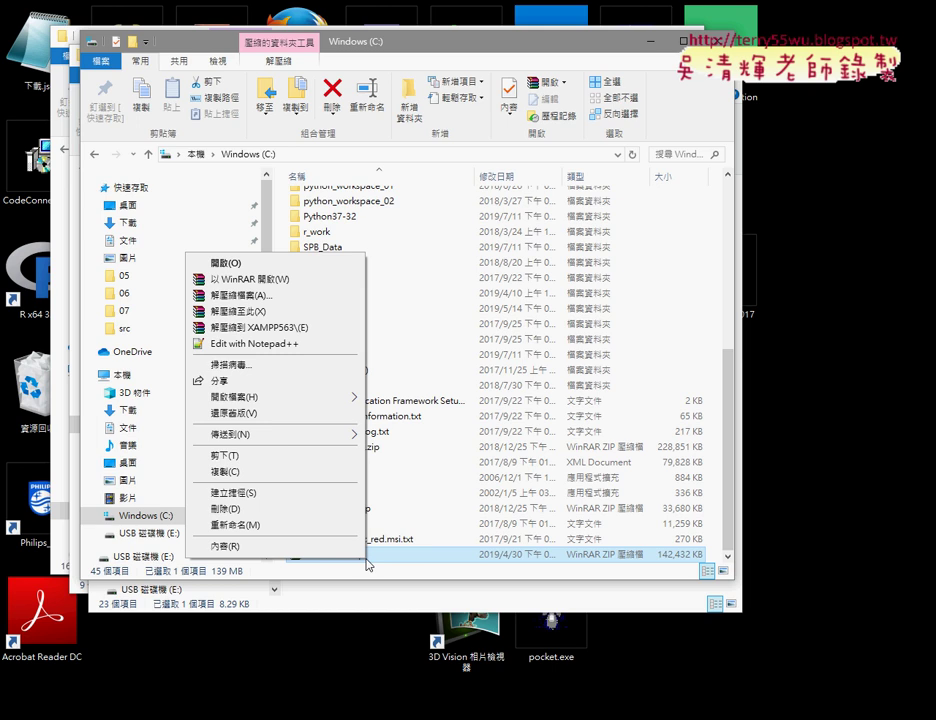
click(270, 318)
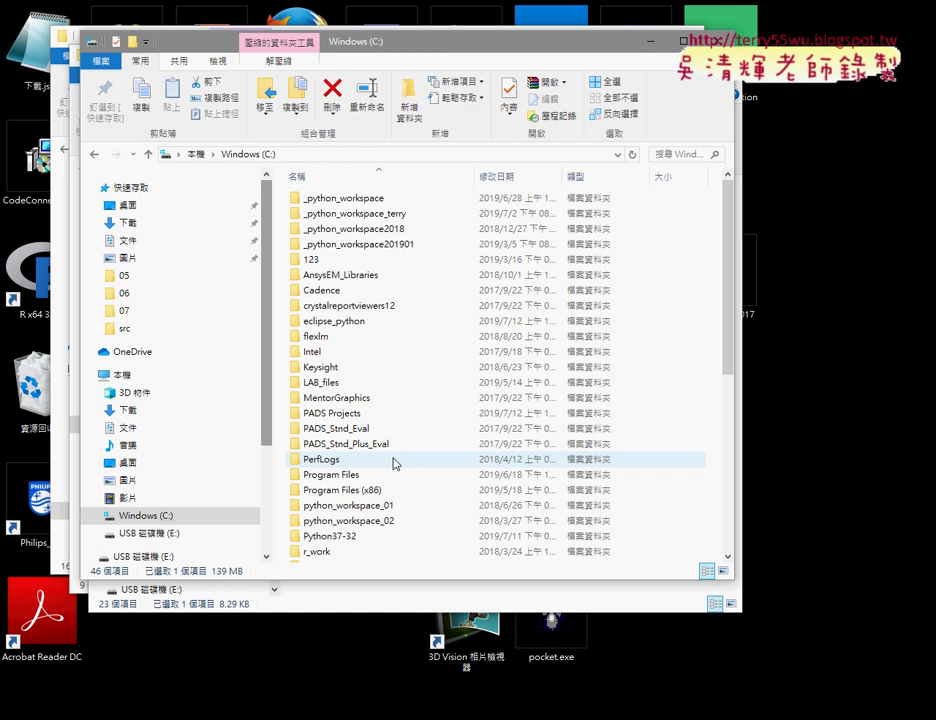
Open the extracted XAMPP563 folder on drive C: and look through its files.
scroll(470, 465, down, 7)
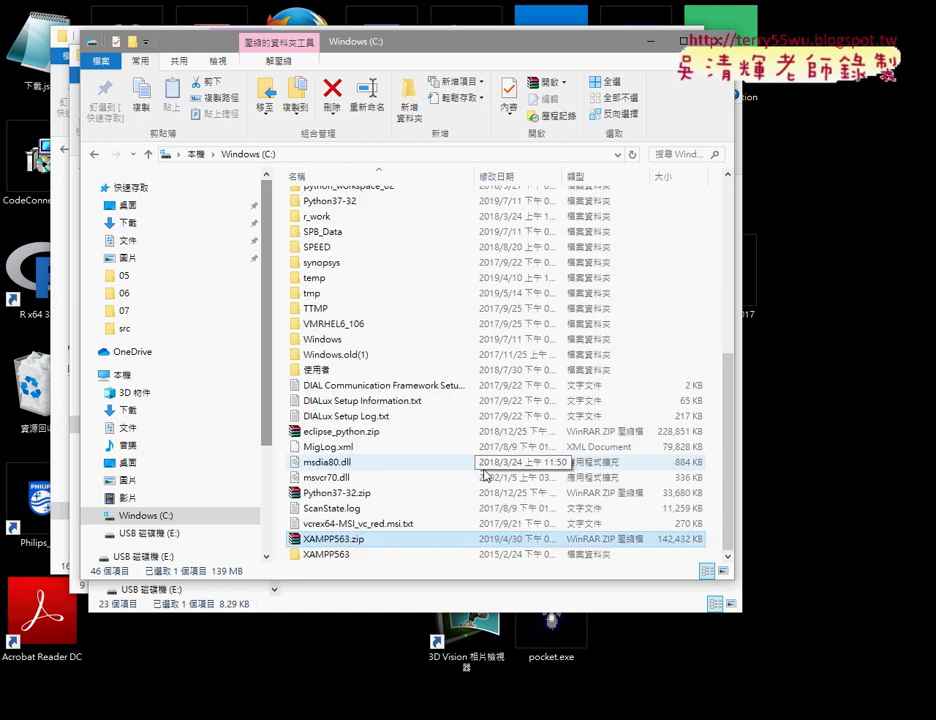
double_click(344, 555)
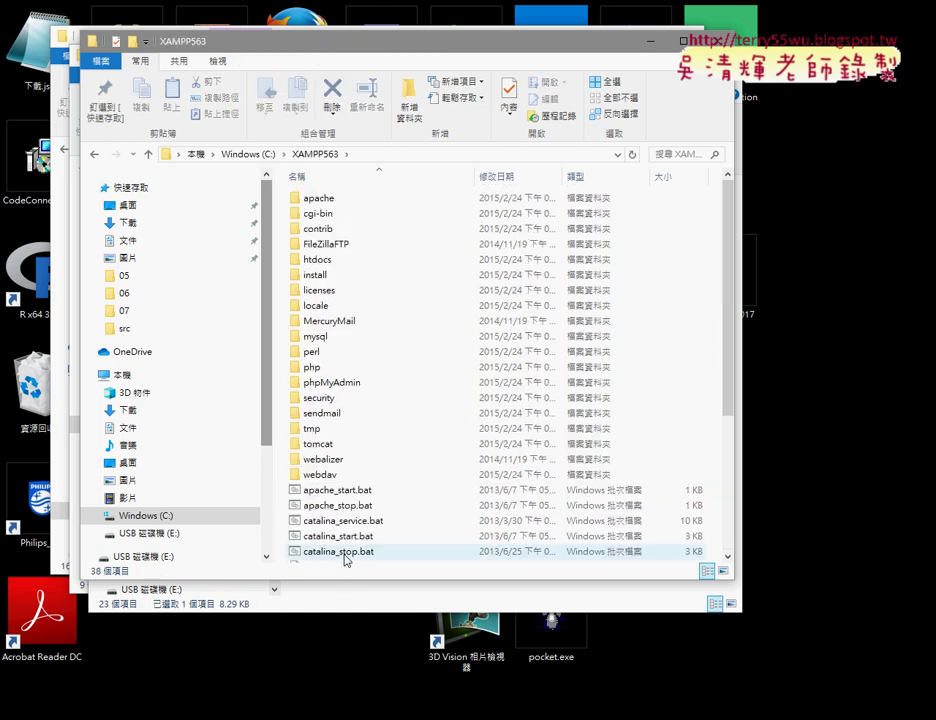
scroll(360, 550, down, 5)
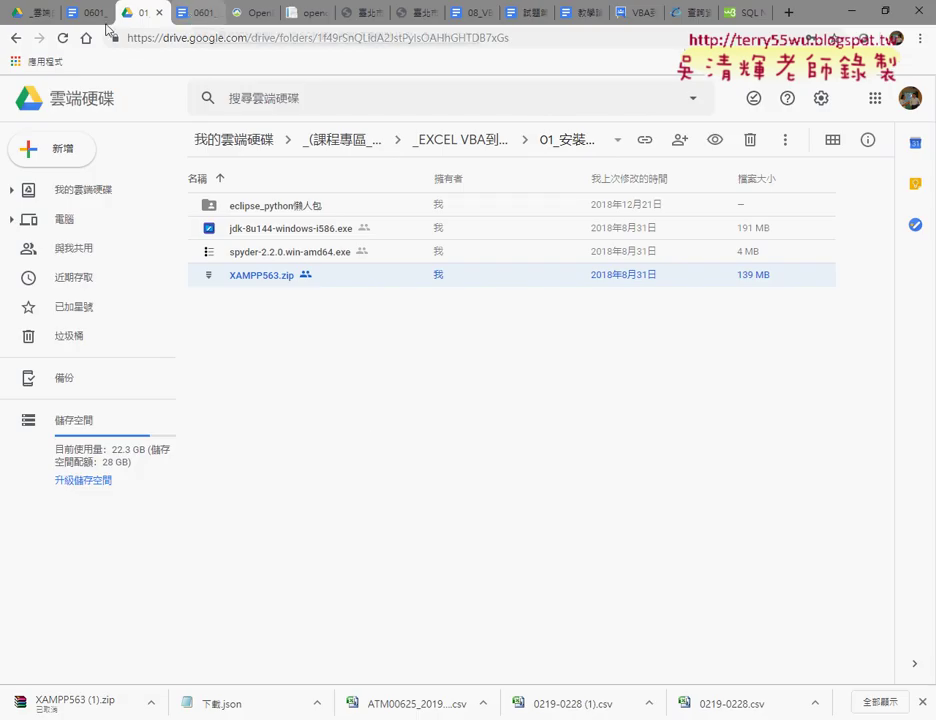
Return to the course folder in Google Drive and open the document 08_VBA與Phython連結MYSQL資料庫 from the _雲端白板 folder.
click(19, 42)
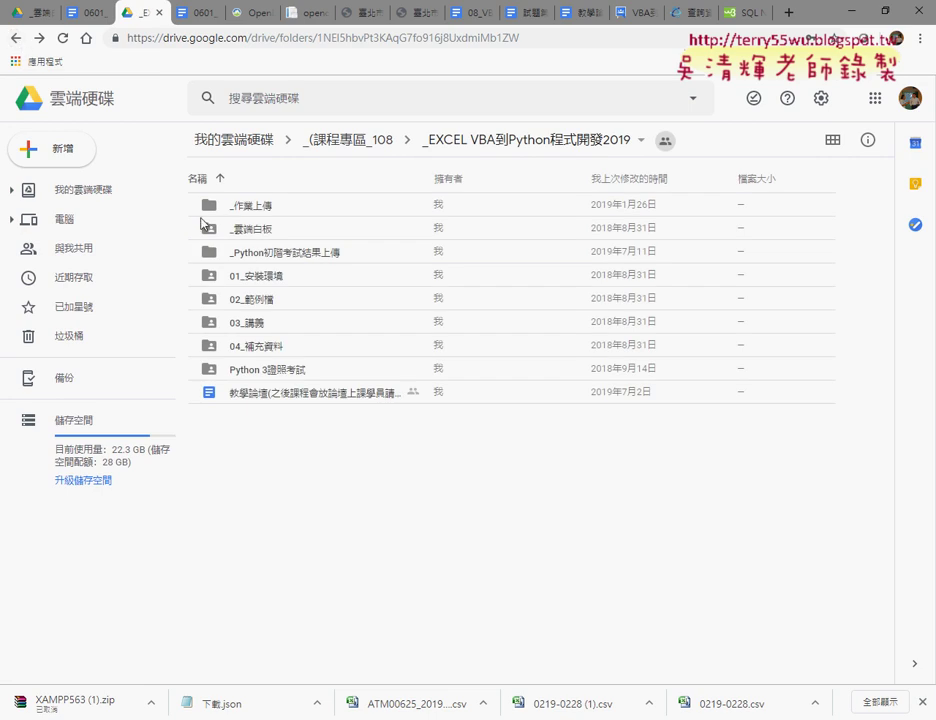
click(240, 236)
double_click(240, 236)
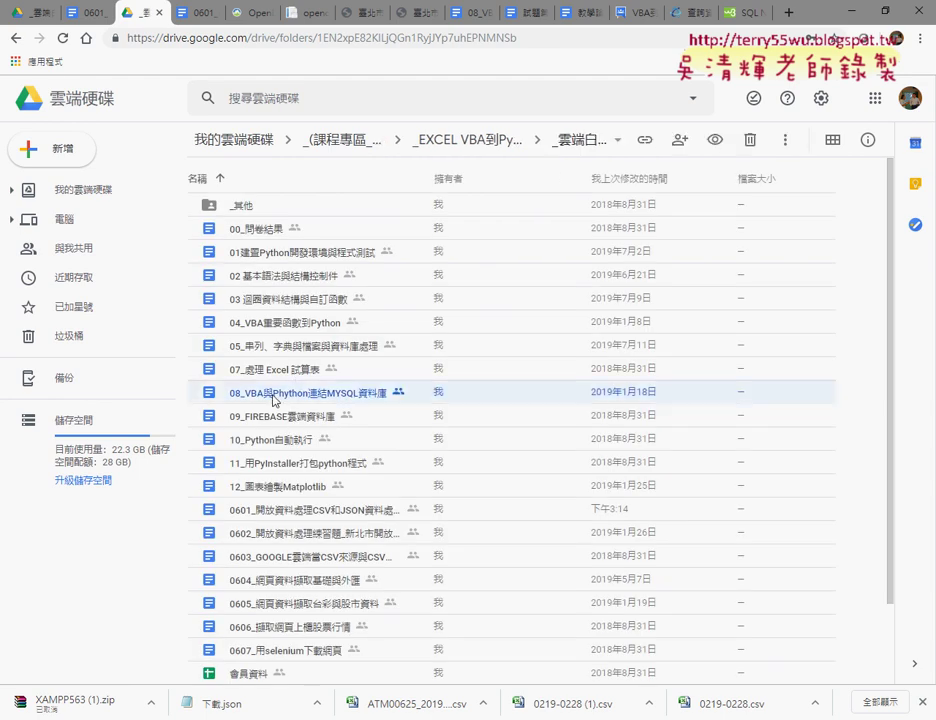
double_click(300, 393)
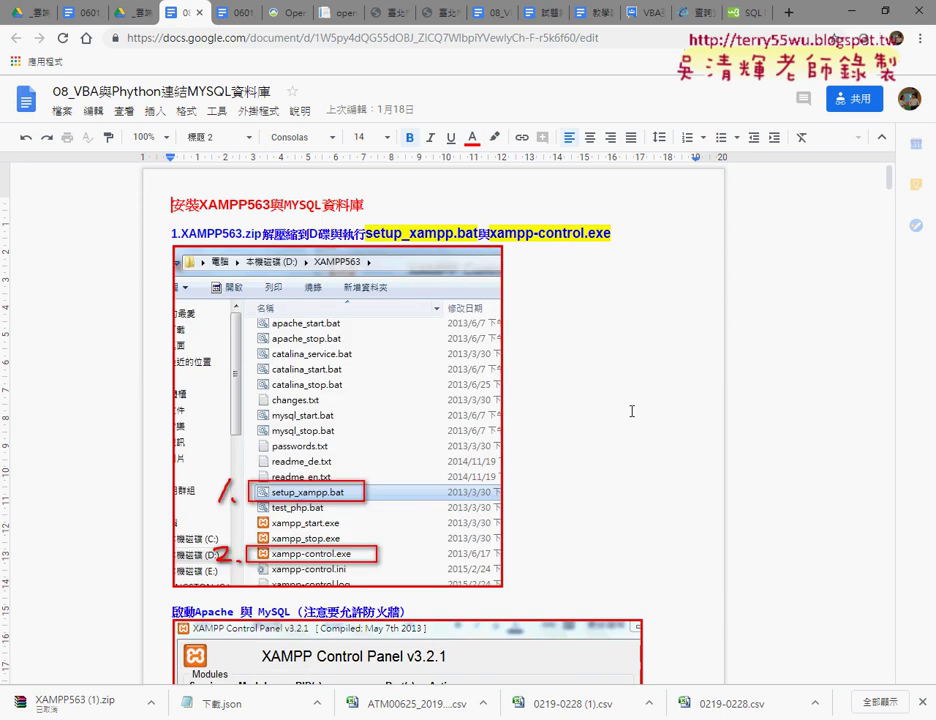
Check the setup_xampp.bat instruction in the document's first installation step and bring the XAMPP563 folder window forward.
drag(366, 232, 476, 236)
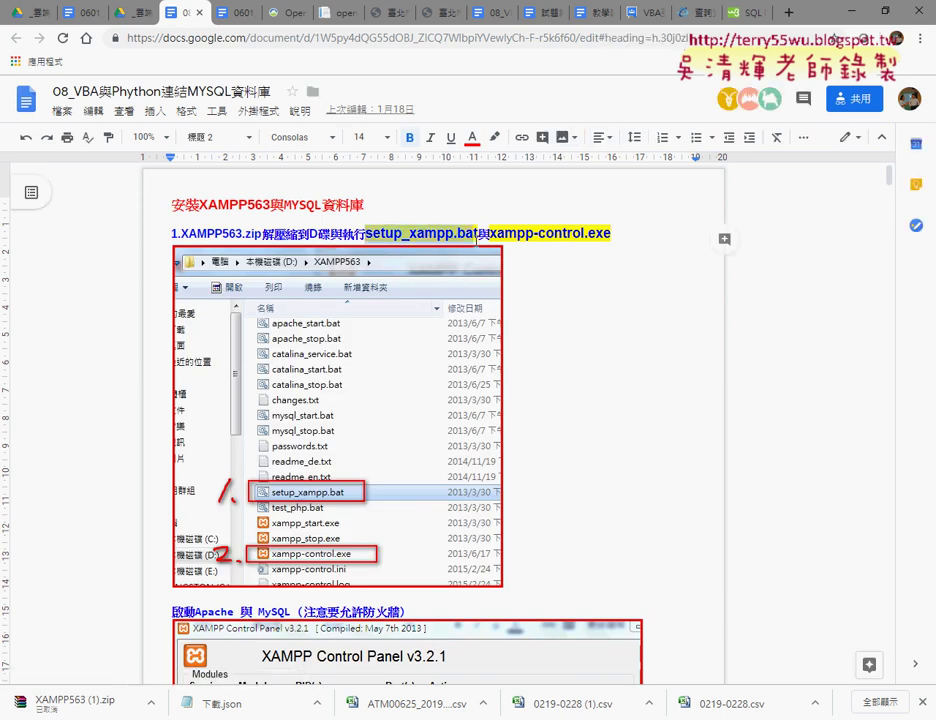
double_click(476, 233)
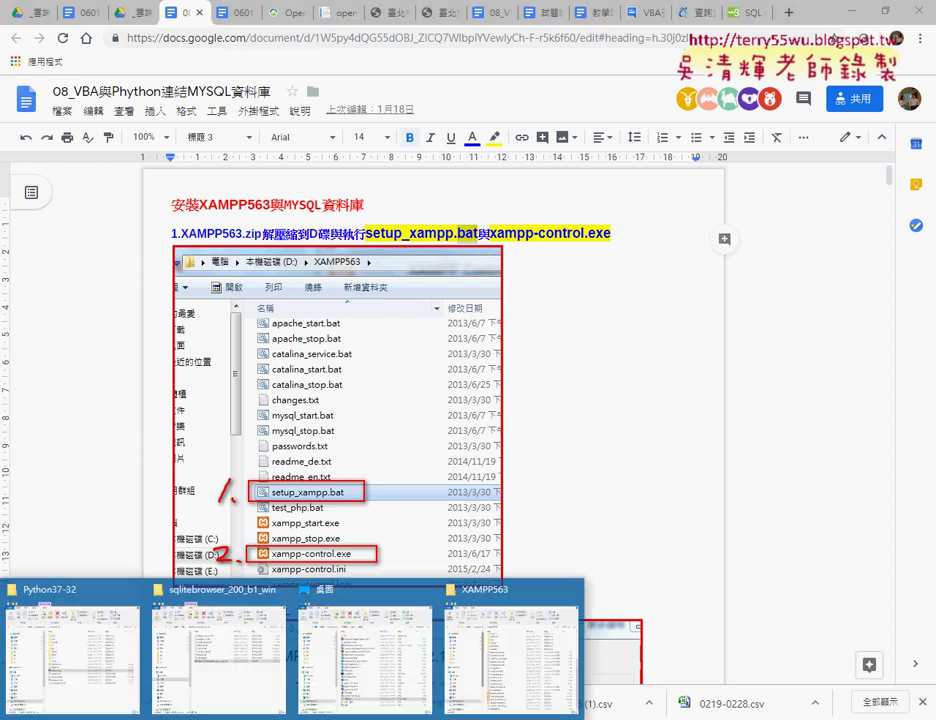
click(470, 625)
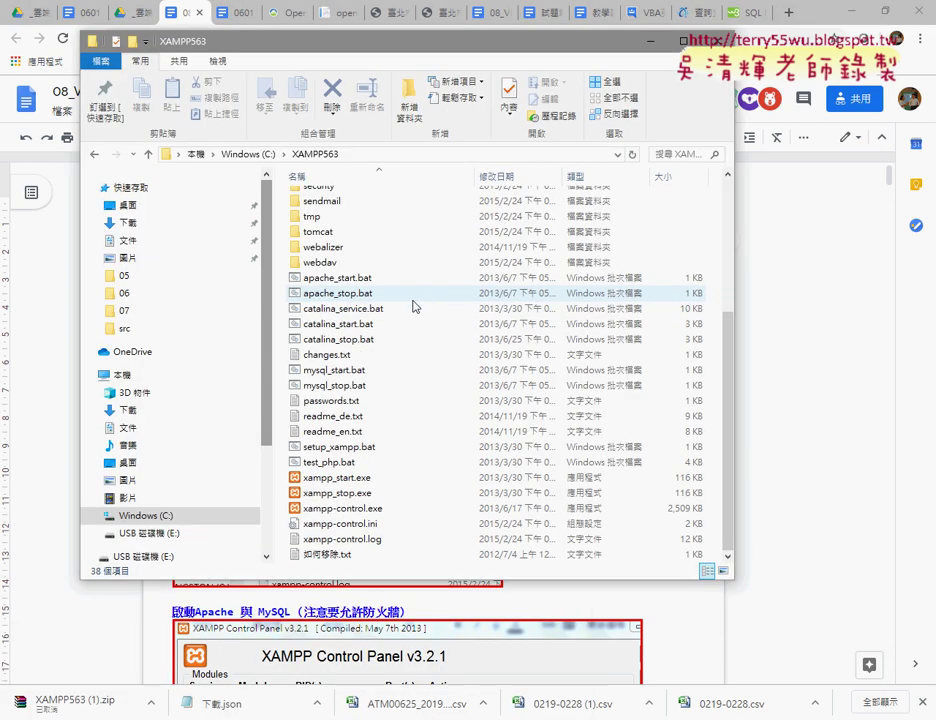
Open setup_xampp.bat from the XAMPP563 folder in Notepad++, review the batch script's commands, and return to the folder.
right_click(356, 450)
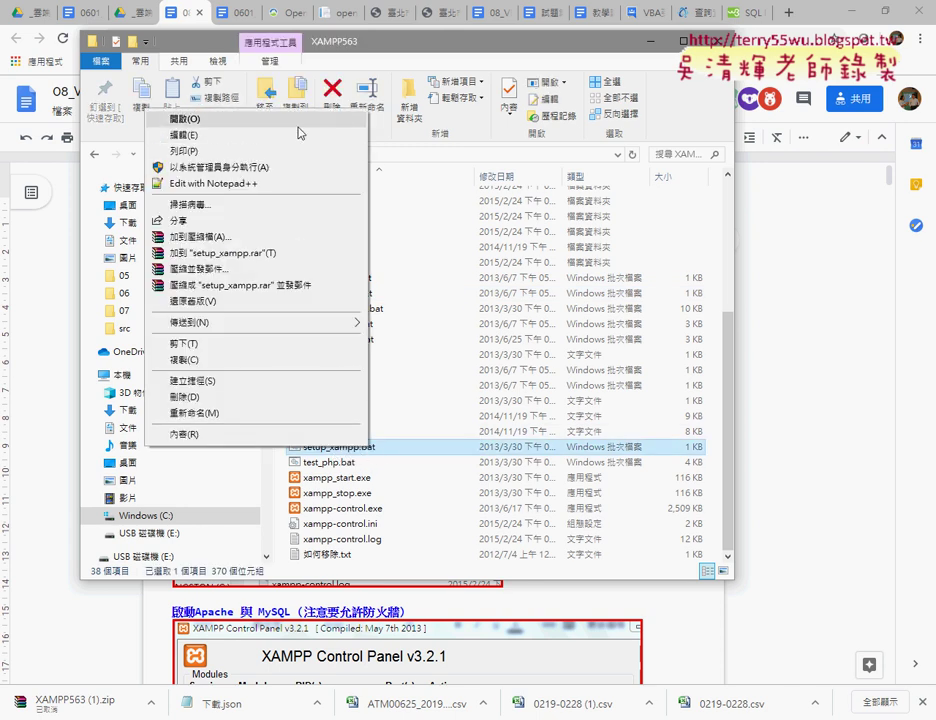
click(281, 186)
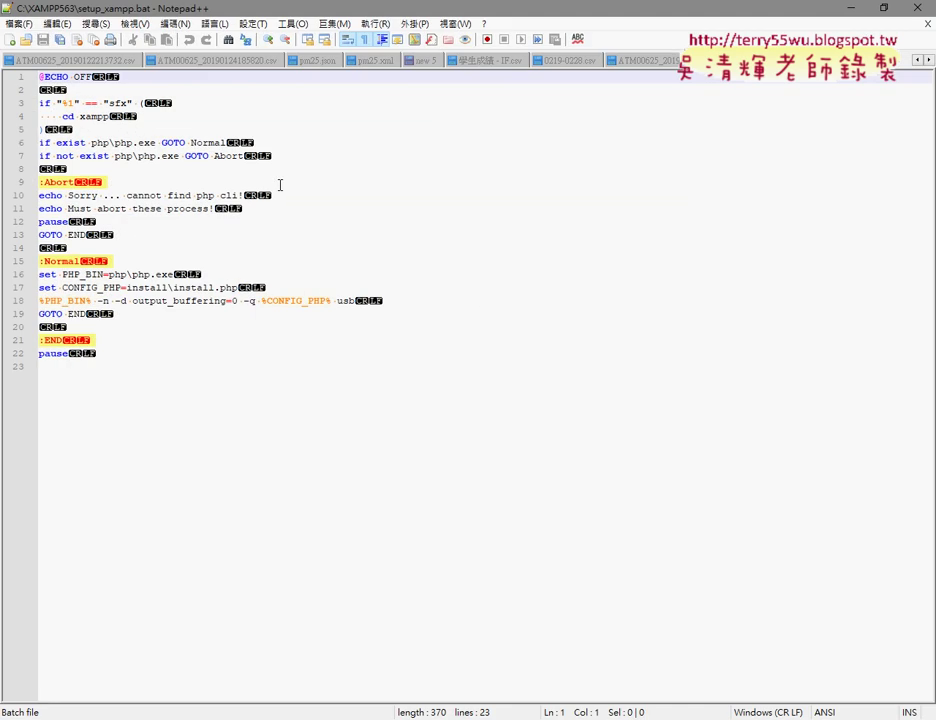
click(182, 369)
drag(146, 414, 39, 76)
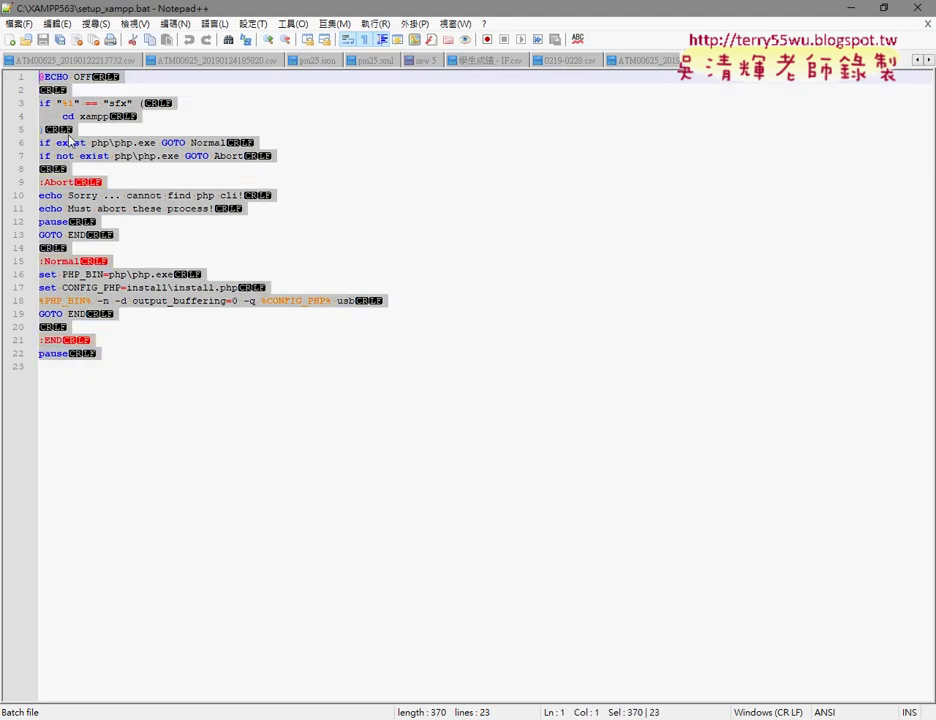
click(285, 300)
click(266, 251)
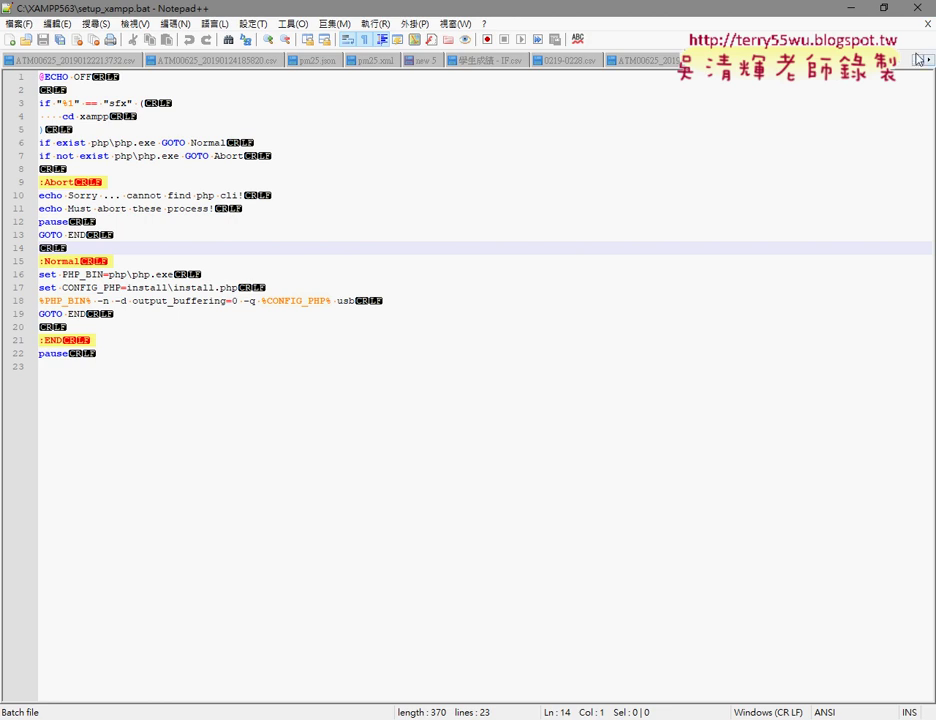
click(915, 8)
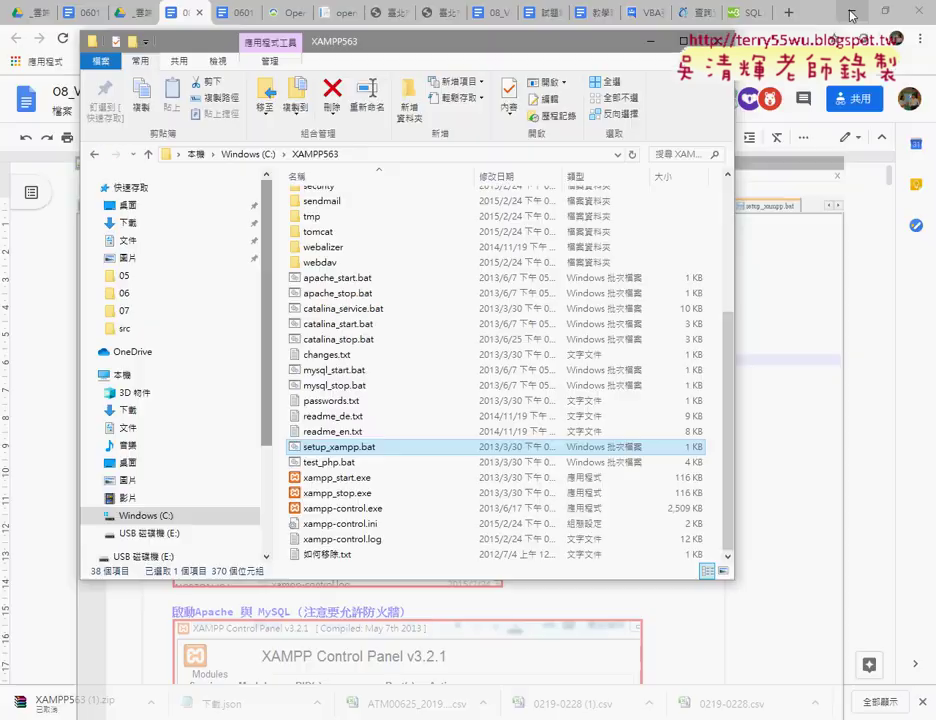
Run setup_xampp.bat, and check the document's instructions for xampp-control.exe and for starting Apache and MySQL.
double_click(352, 453)
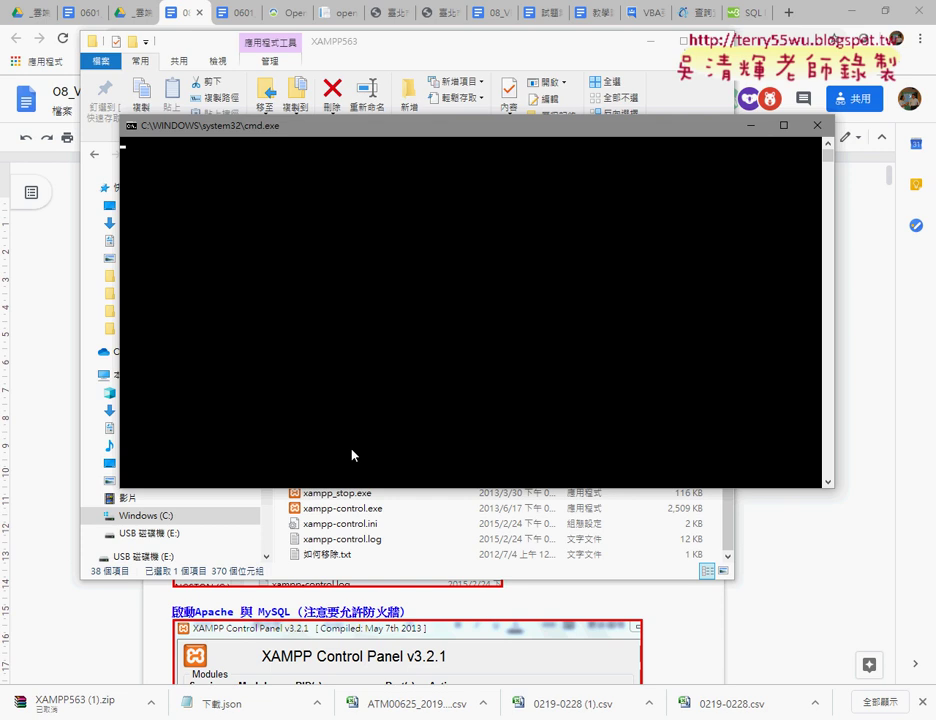
click(701, 609)
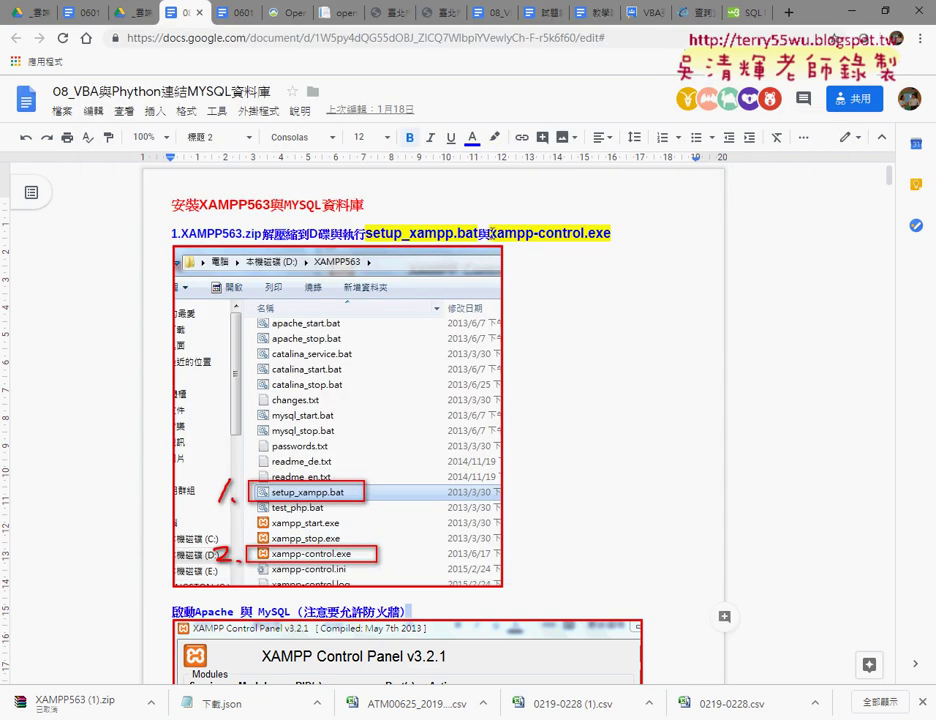
drag(488, 233, 611, 234)
scroll(637, 343, down, 5)
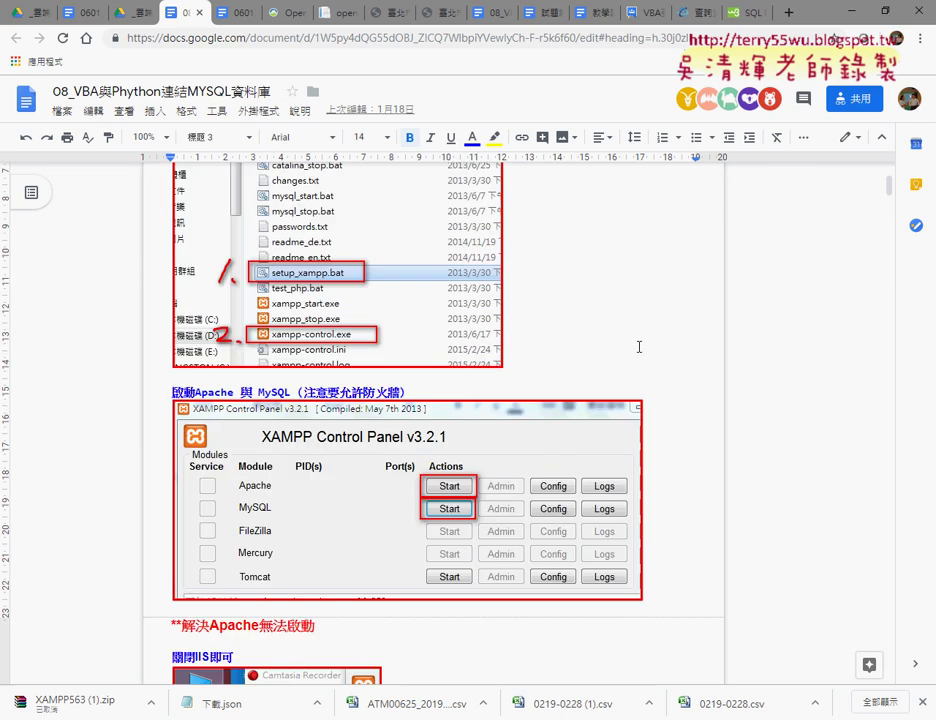